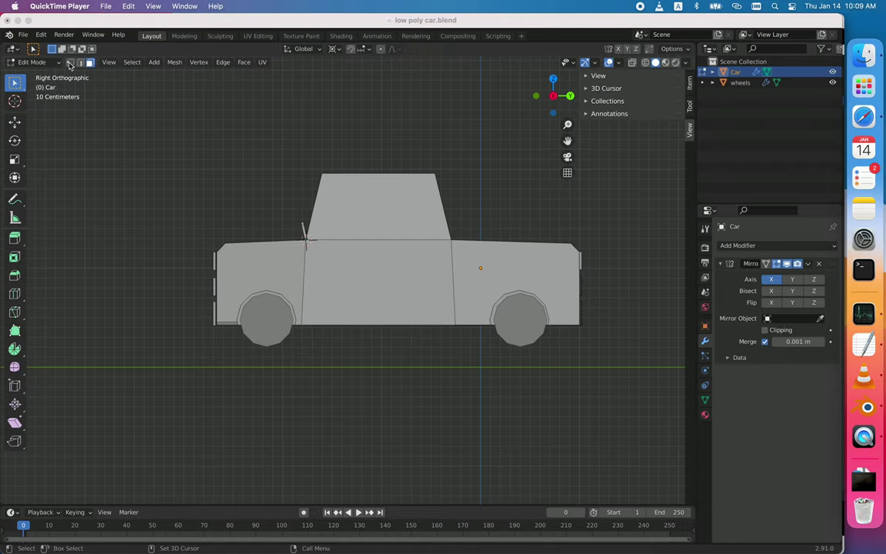
Step: Cycle the car's mesh selection mode through vertex, edge and face
click(69, 63)
click(80, 63)
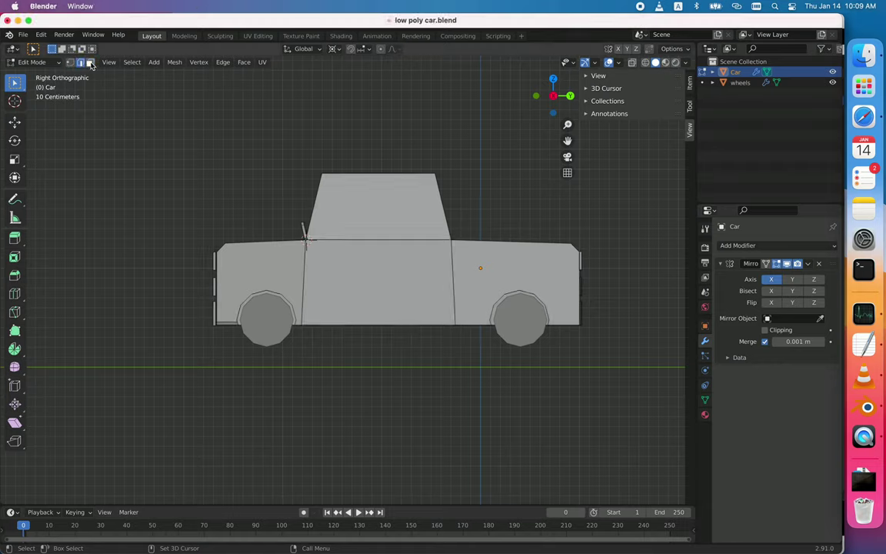
click(90, 63)
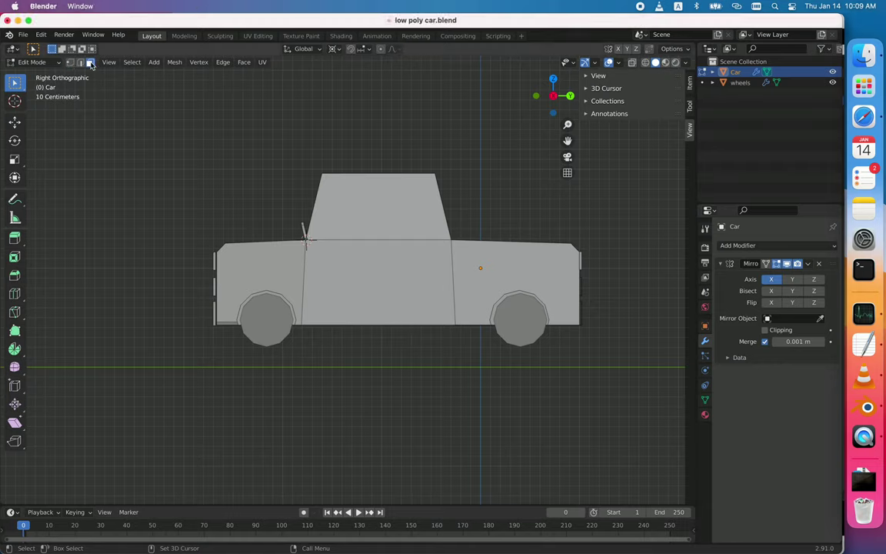
Step: Open the preferences and look over the navigation, input and keymap settings, including Emulate Numpad
click(40, 37)
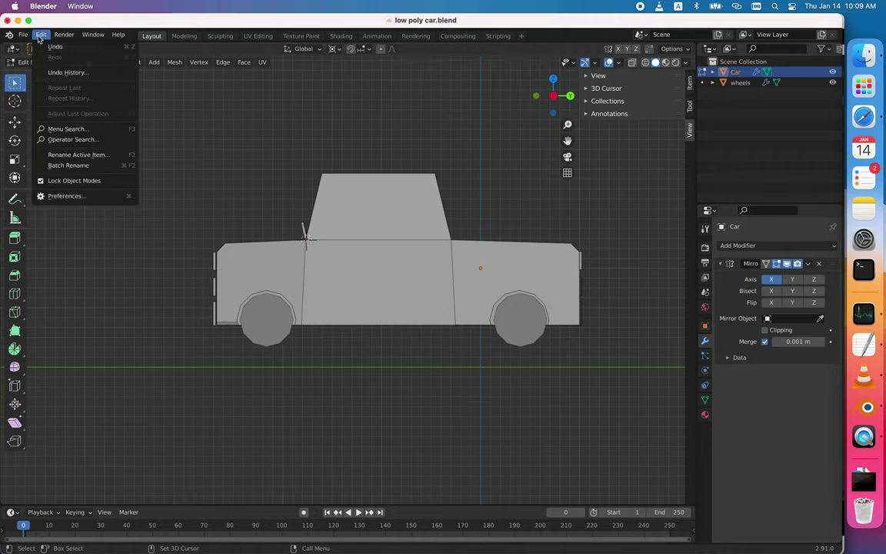
click(77, 192)
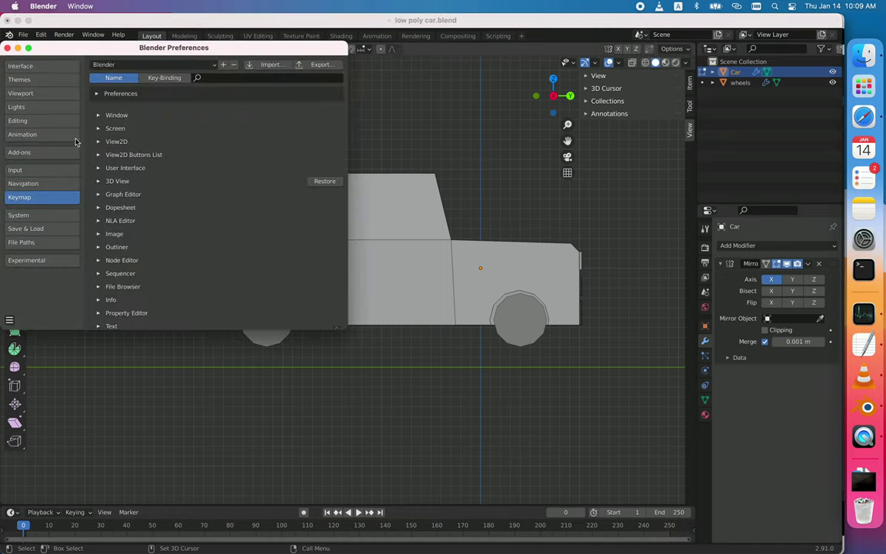
click(47, 183)
click(47, 170)
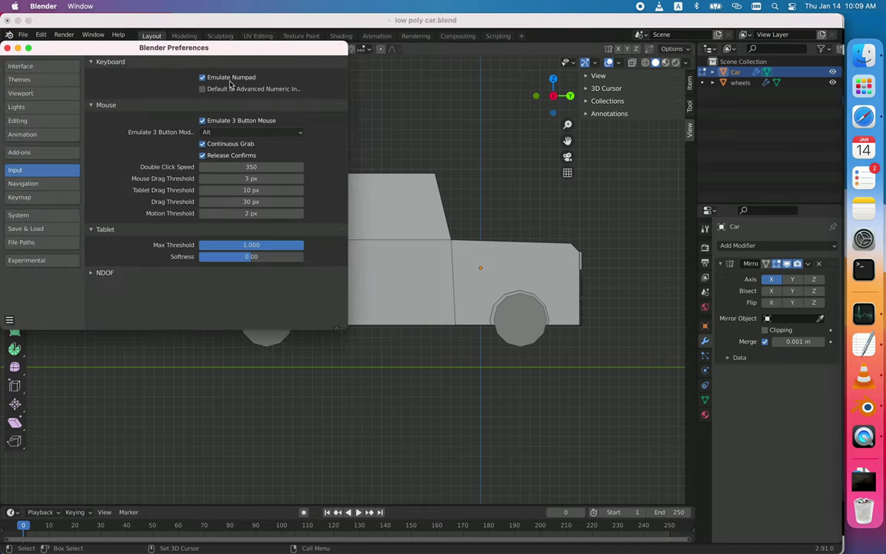
click(27, 199)
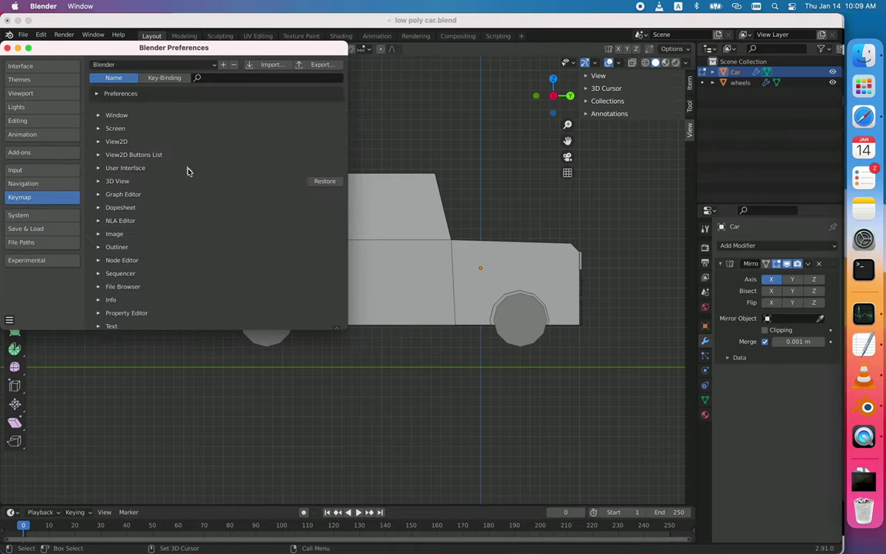
Step: Orbit around the car and view it from the front, right and left
click(380, 400)
scroll(379, 399, left, 10)
scroll(379, 399, right, 10)
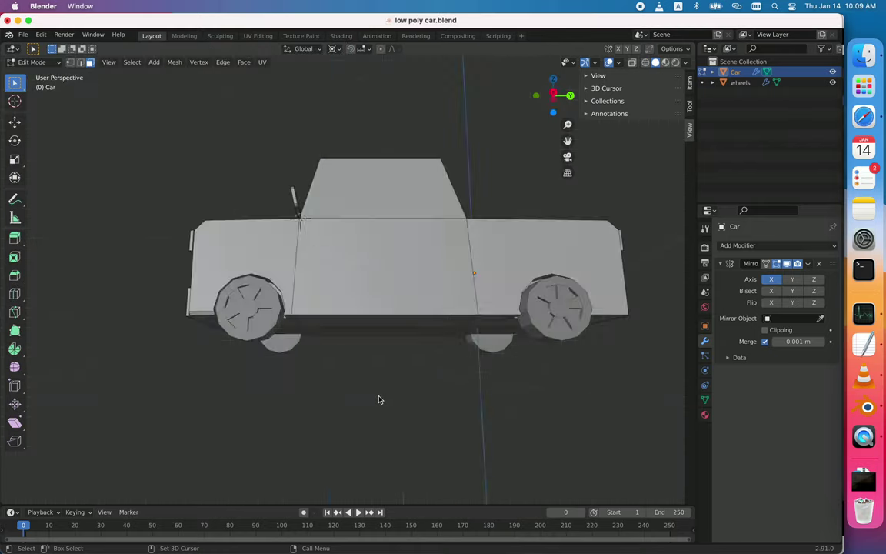
key(1)
key(3)
key(1)
key(grave)
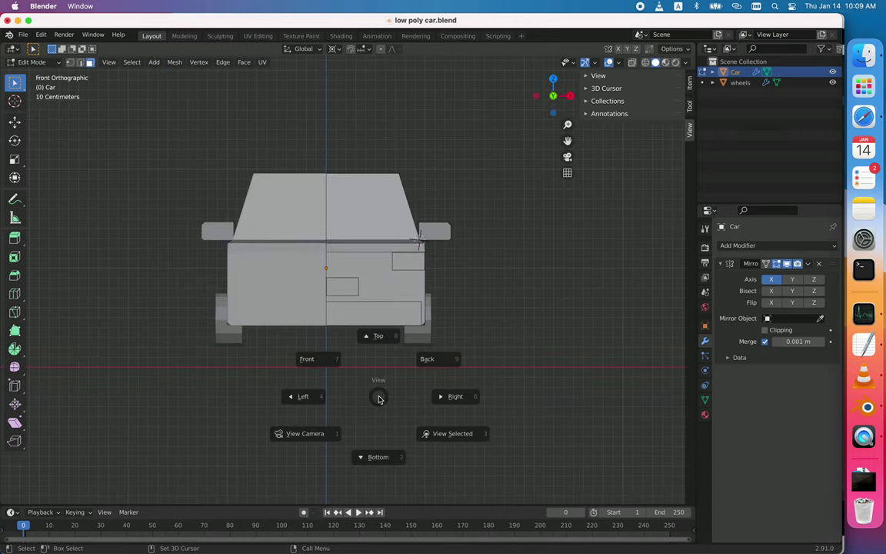
click(213, 415)
Step: Reopen the keymap preferences, enlarge the window and search the keymap for "mesh"
key(super+comma)
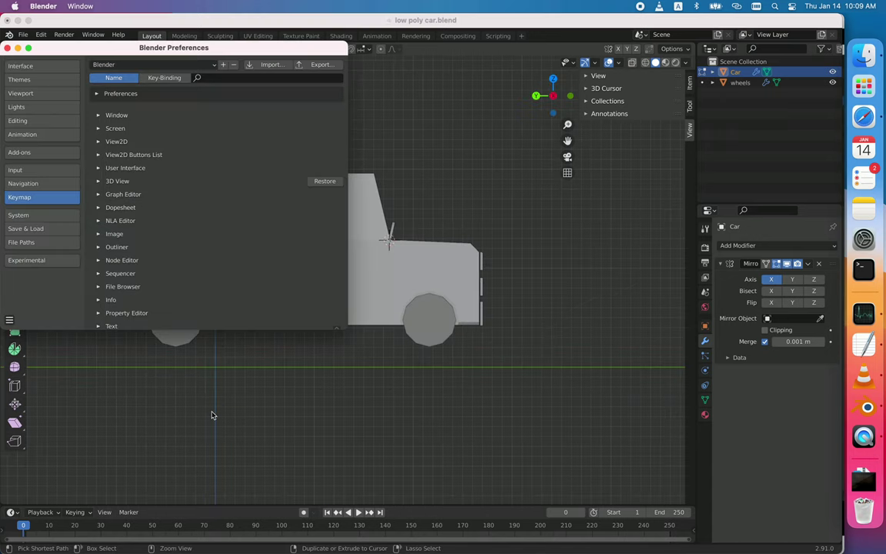
click(28, 48)
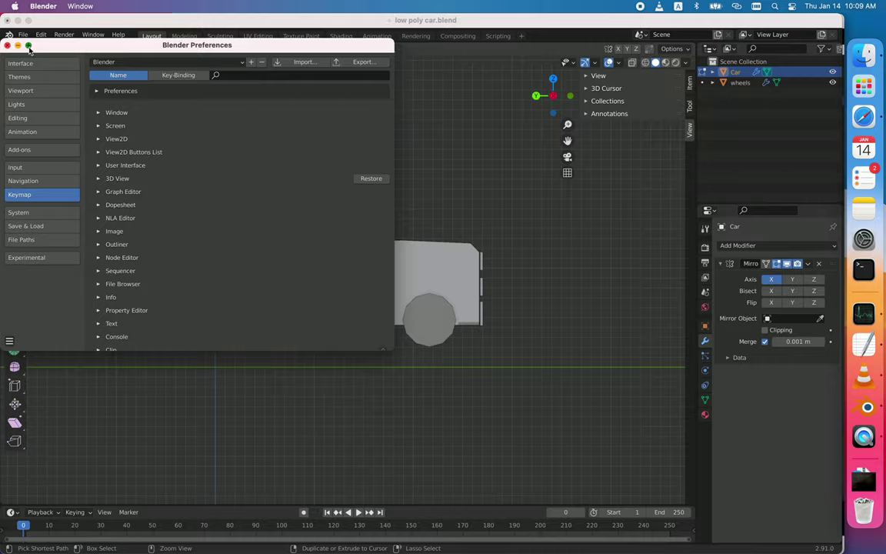
click(568, 50)
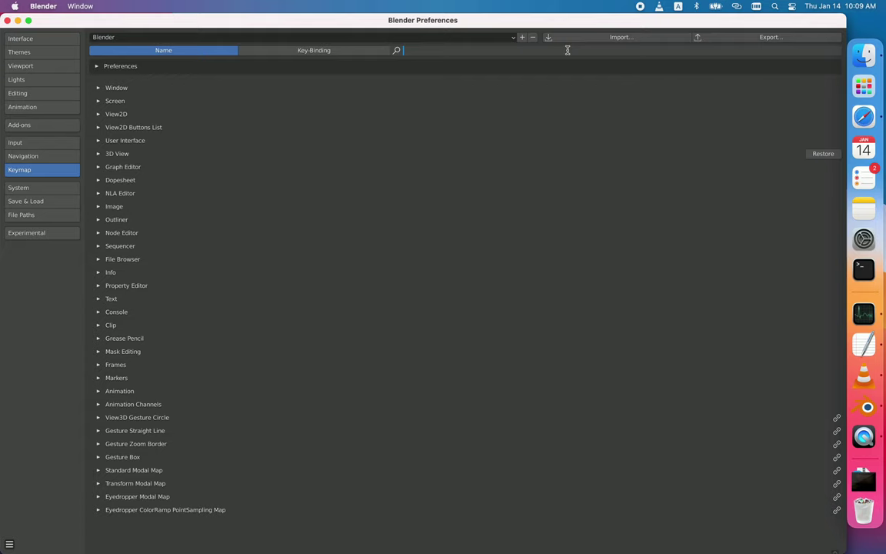
text(mesh)
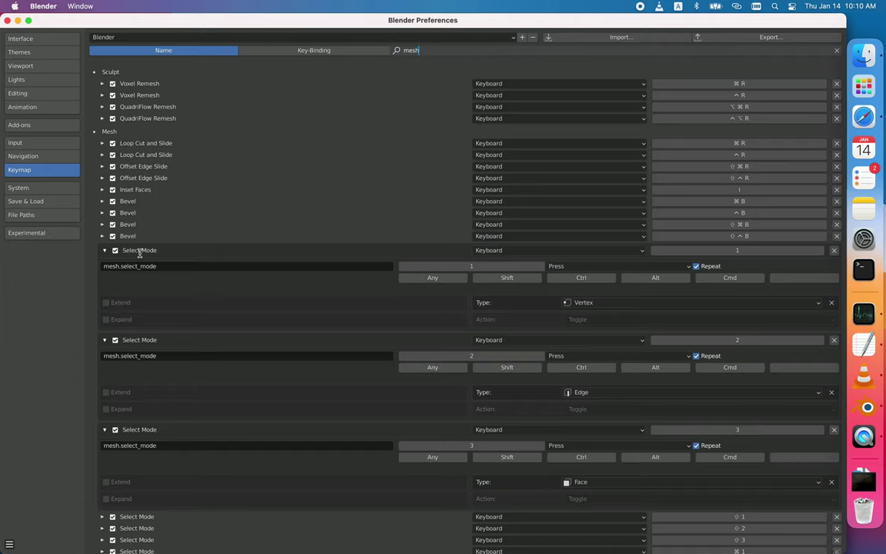
Step: Collapse and re-expand the three Select Mode entries for vertex, edge and face
click(105, 252)
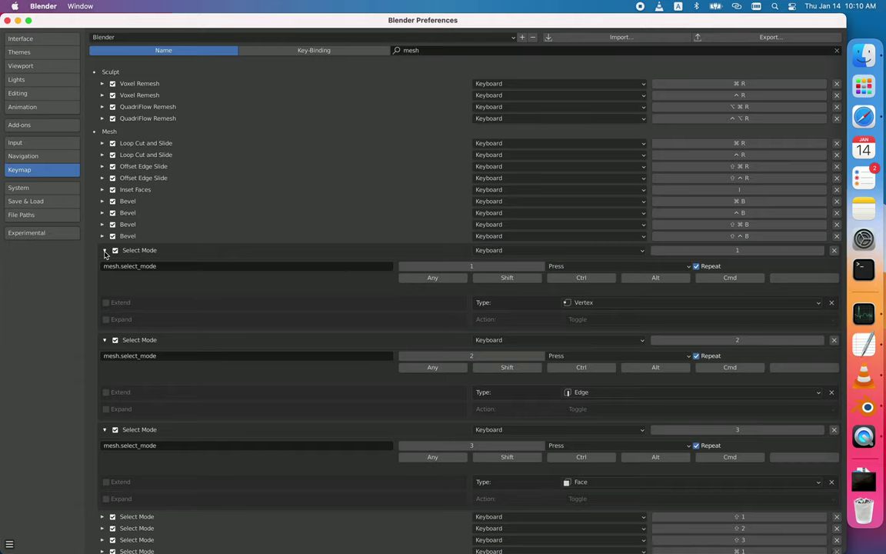
click(104, 251)
click(104, 260)
click(104, 270)
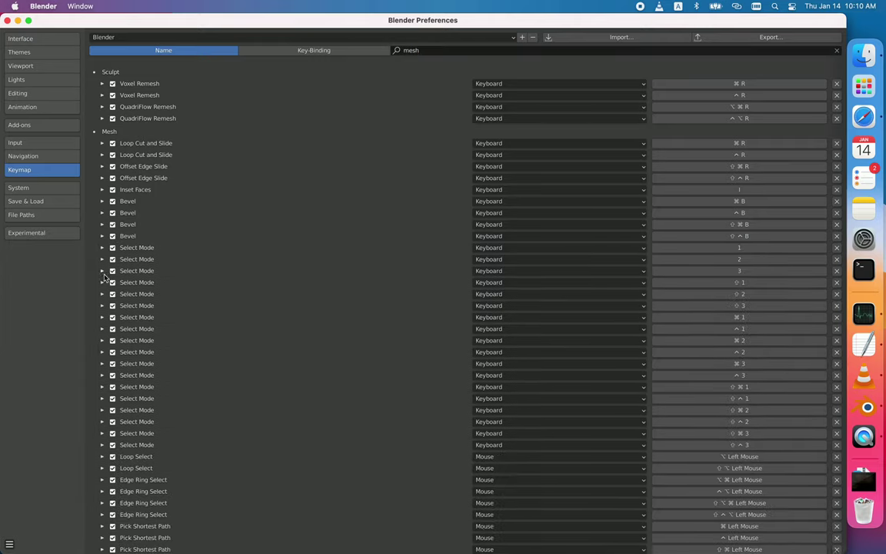
click(103, 248)
click(104, 340)
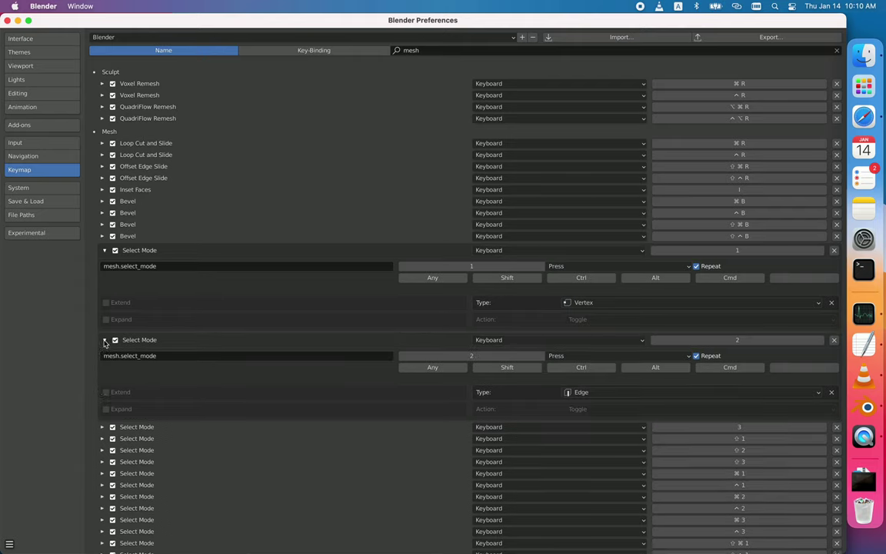
click(101, 427)
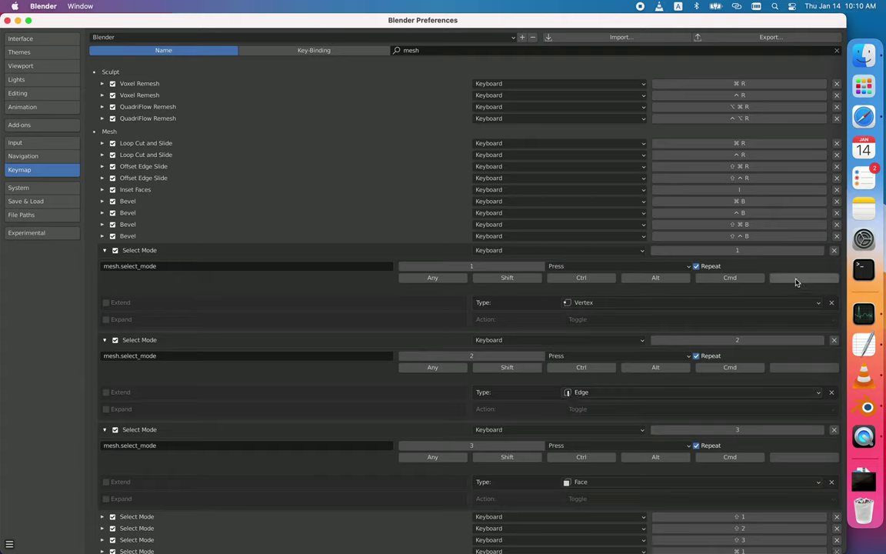
click(520, 268)
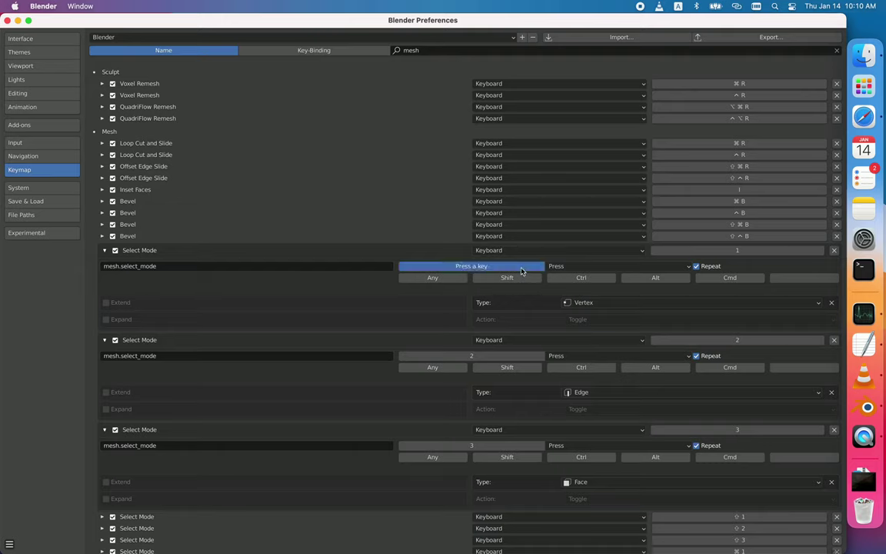
key(alt)
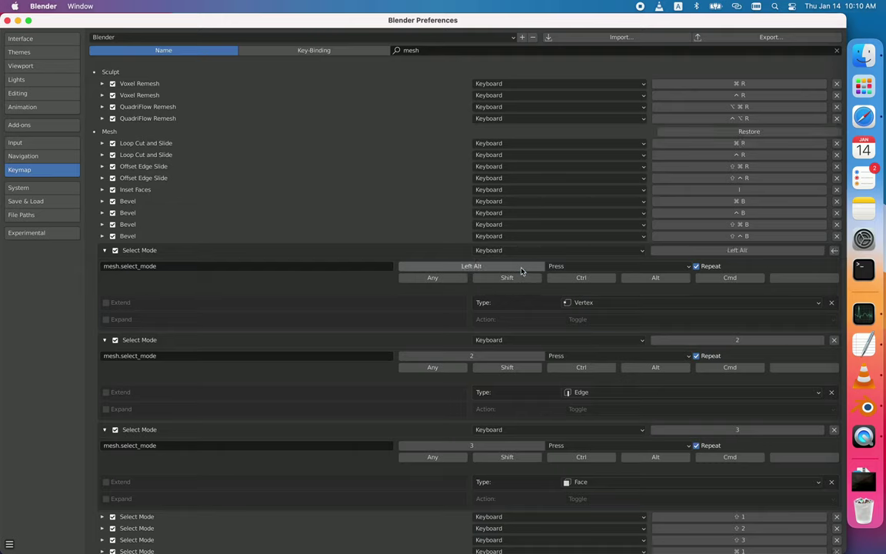
click(520, 269)
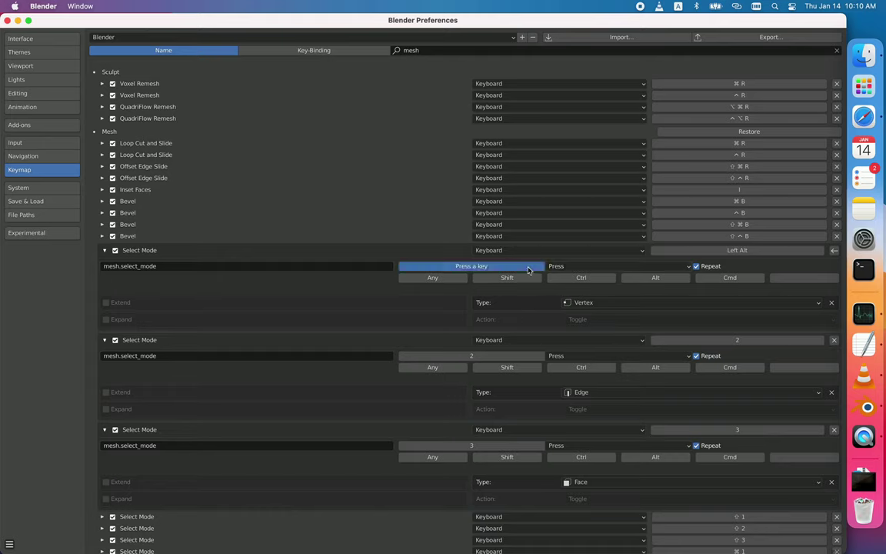
key(alt)
click(800, 278)
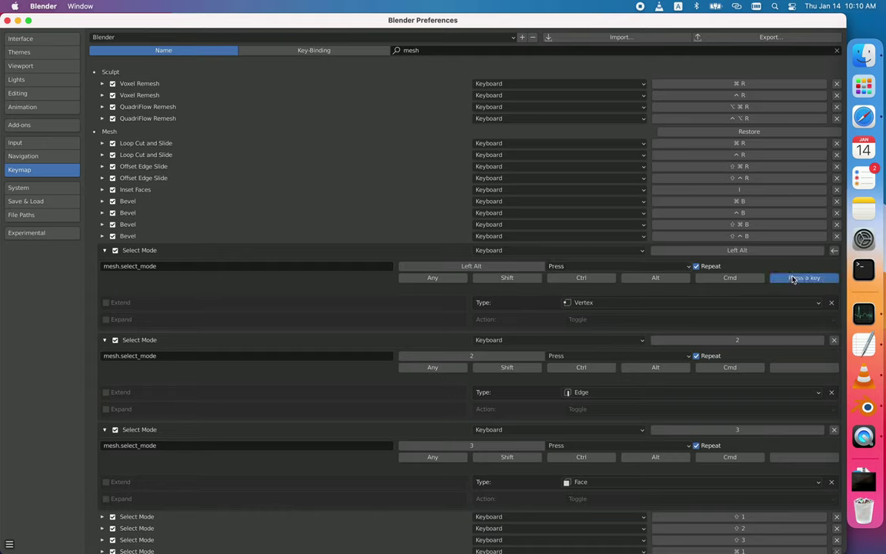
key(alt)
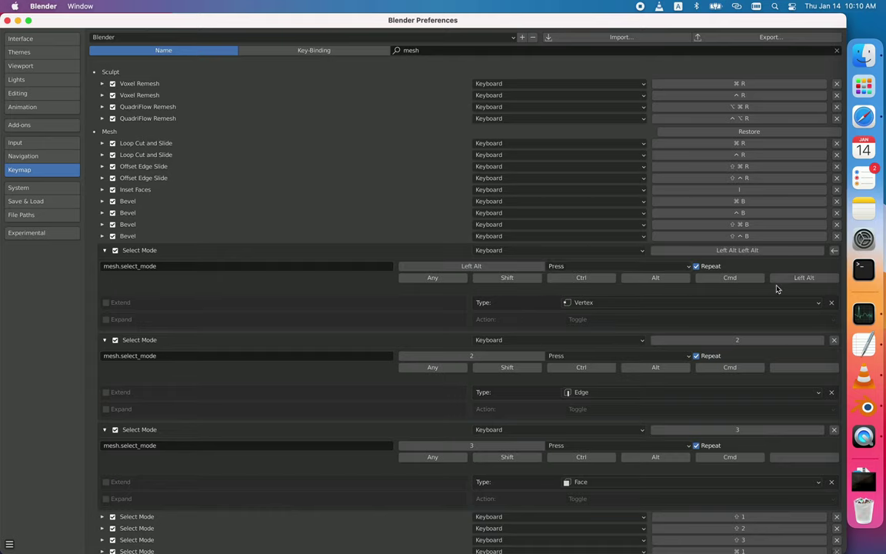
click(512, 267)
key(KP_1)
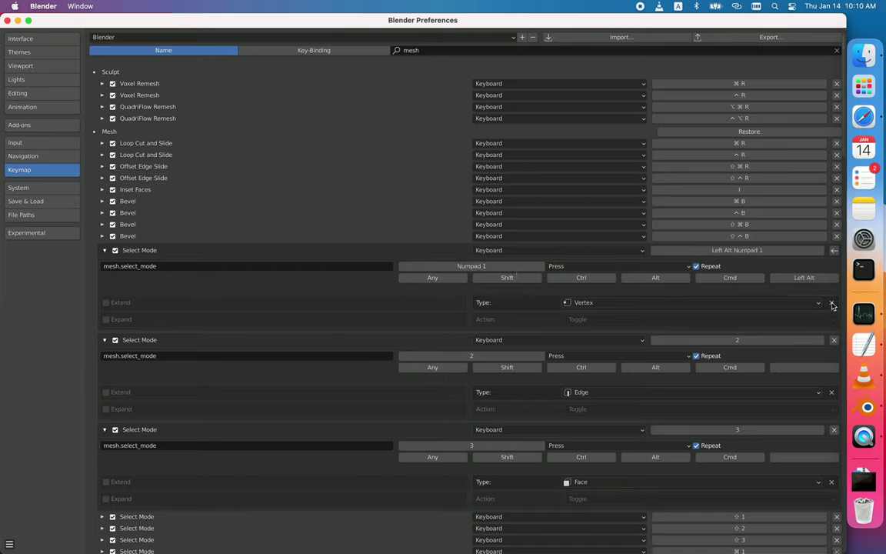
click(836, 252)
Step: Assign Alt+Numpad 1, 2 and 3 to the vertex, edge and face Select Mode entries and close the preferences
click(790, 251)
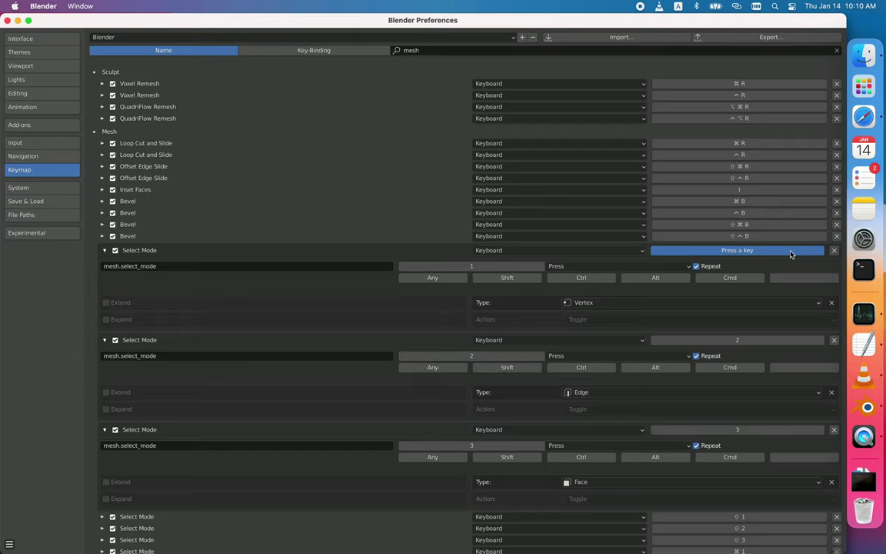
key(alt+KP_1)
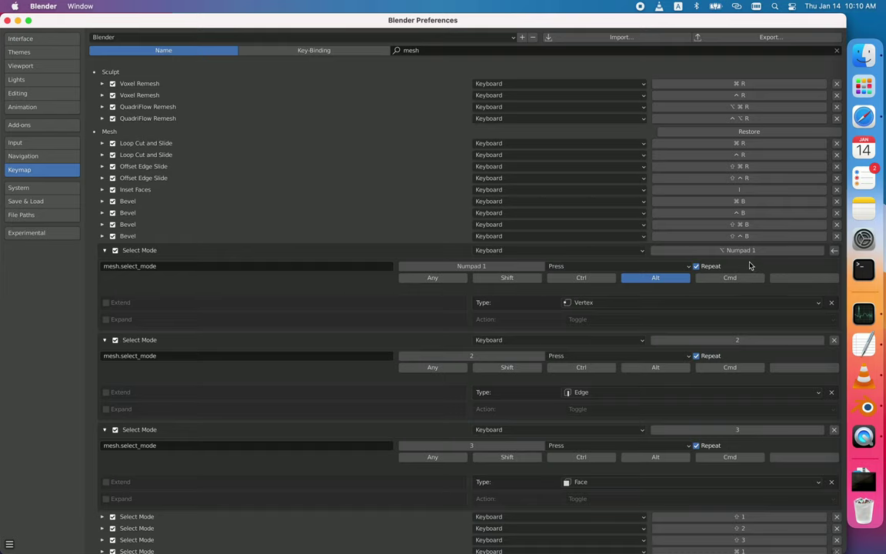
click(760, 342)
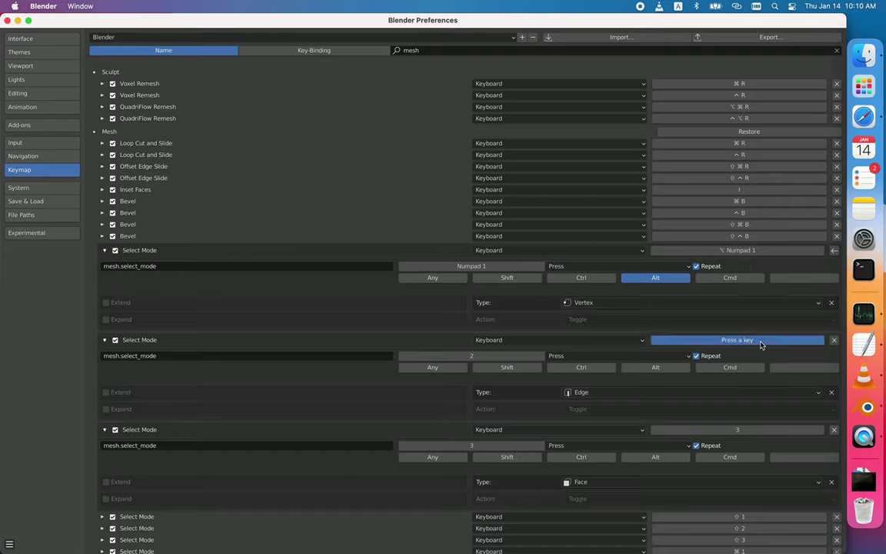
key(alt+KP_2)
click(749, 429)
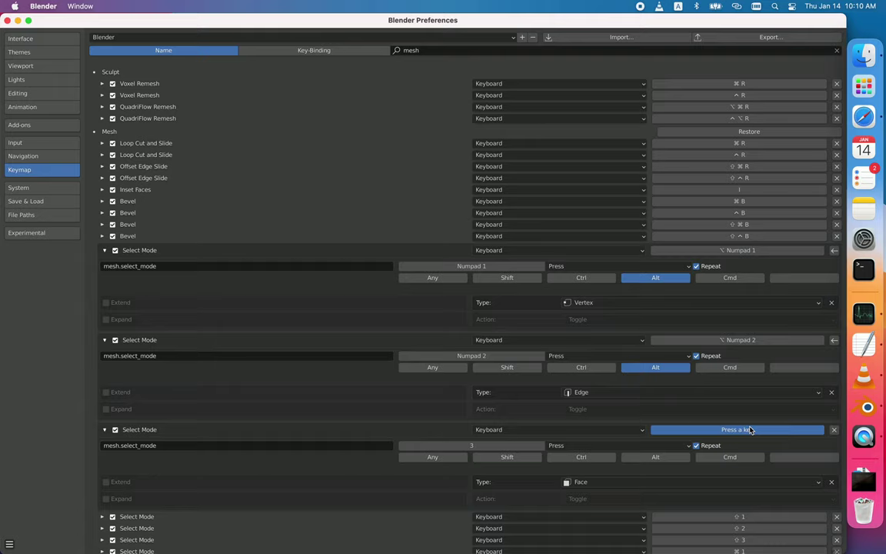
key(alt+KP_3)
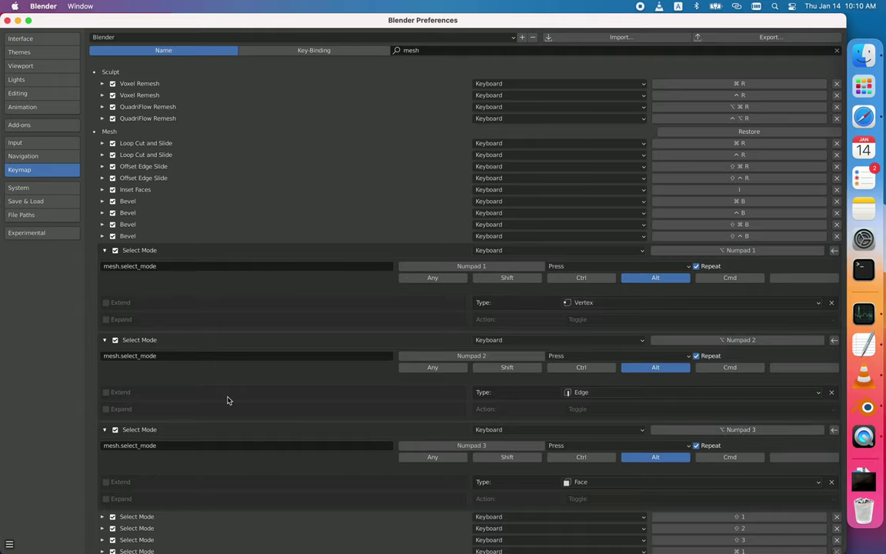
scroll(228, 400, down, 4)
key(super+w)
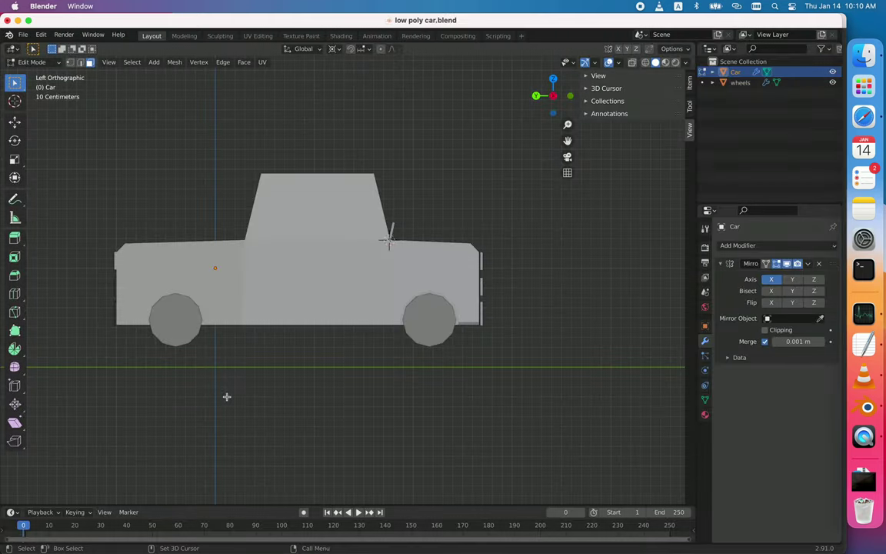
Step: Test the new selection mode shortcuts on the car by switching between vertex, edge and face modes
scroll(202, 237, right, 5)
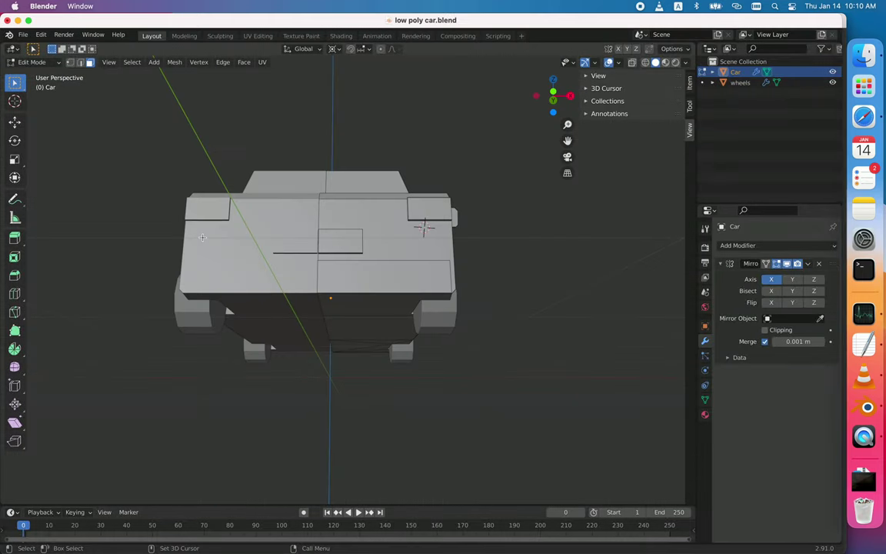
key(alt+1)
key(alt+2)
key(alt+3)
key(alt+1)
key(alt+2)
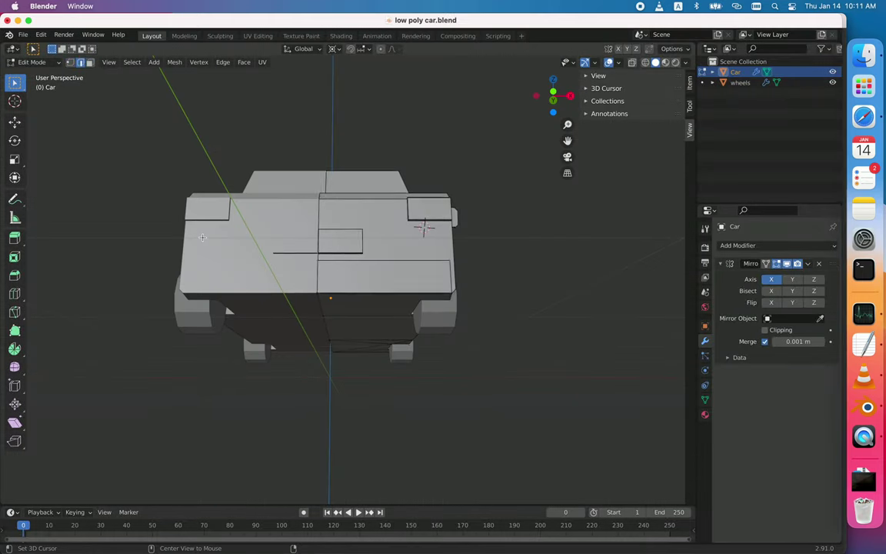
key(1)
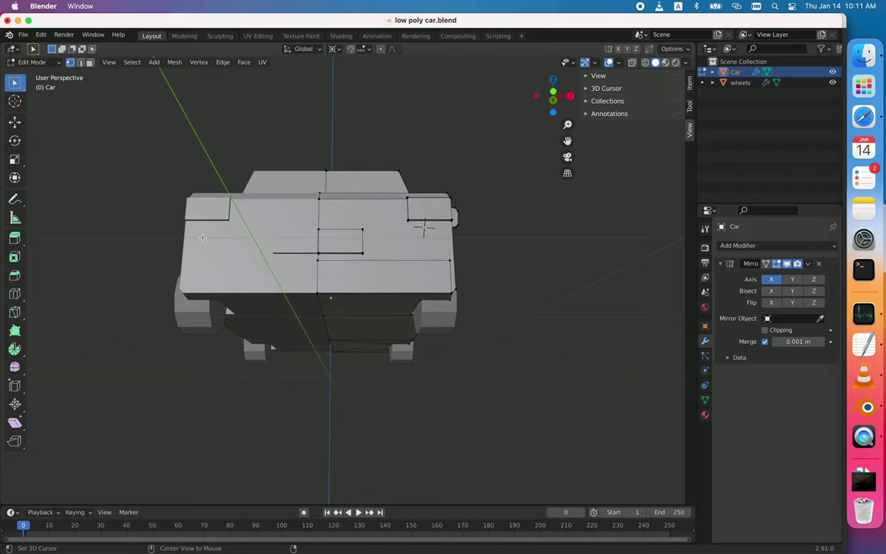
key(3)
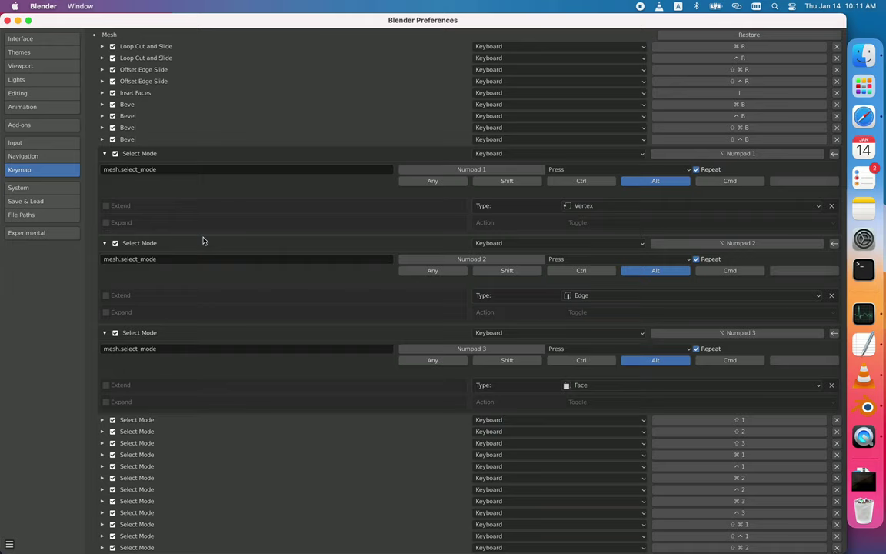
Step: Assign Shift+Alt+Numpad 1 to the Select Mode entry that extends vertex selection and close the preferences
scroll(344, 238, down, 3)
scroll(344, 242, down, 1)
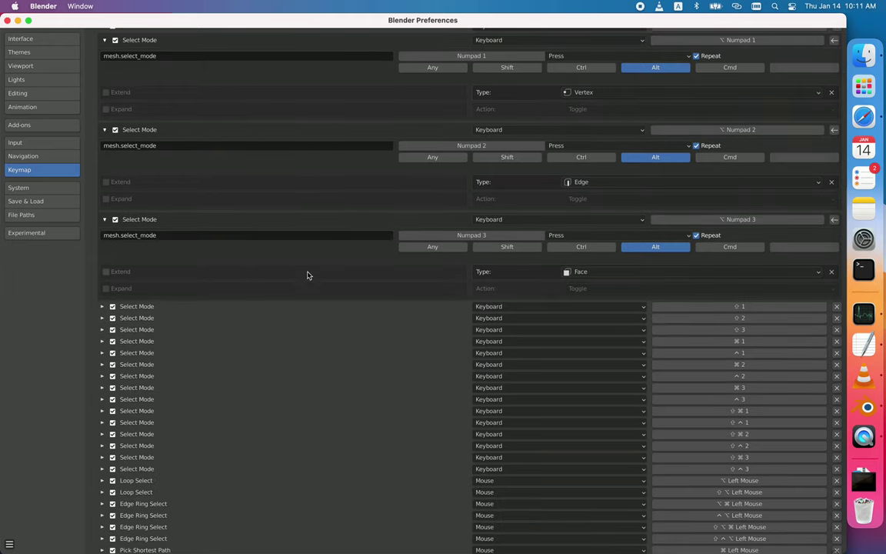
click(100, 306)
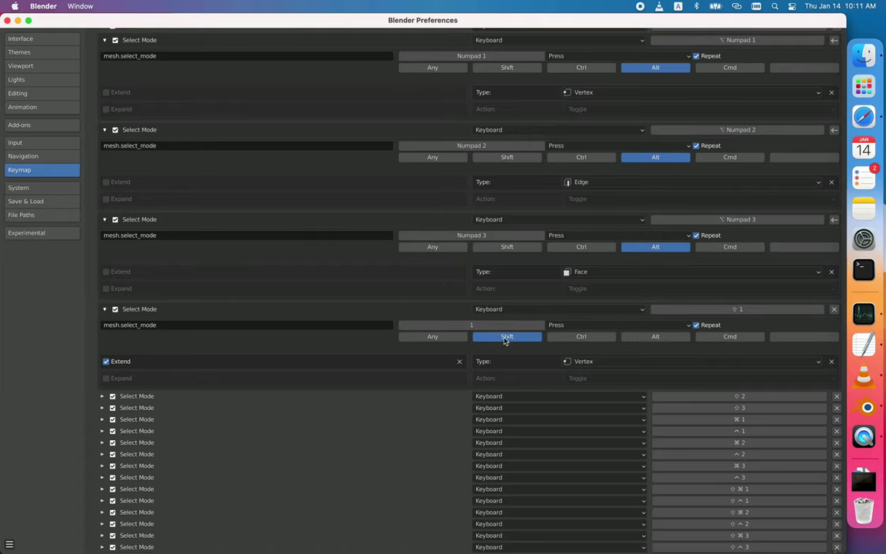
click(755, 310)
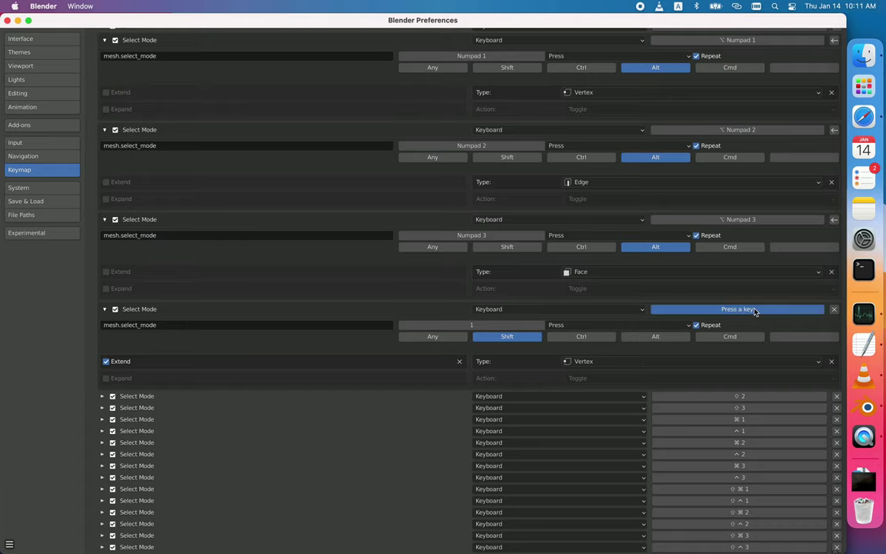
key(shift+alt+KP_1)
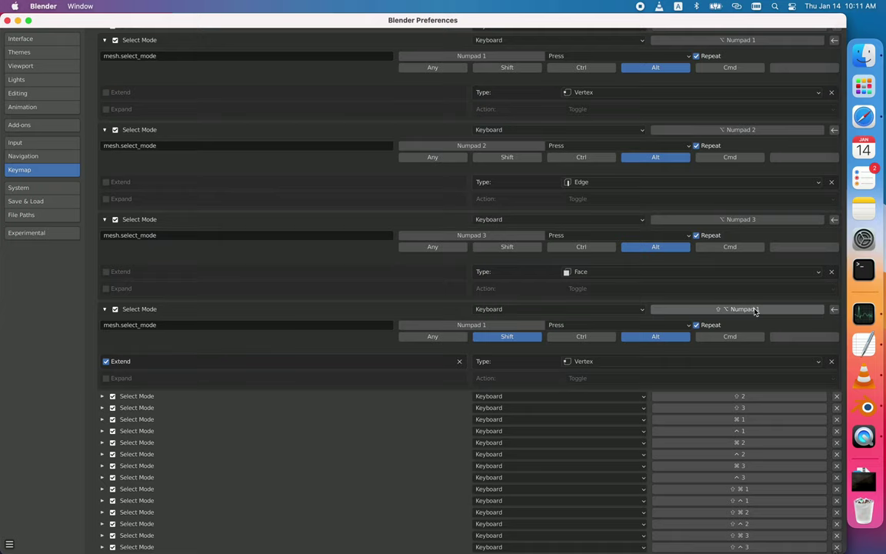
key(super+w)
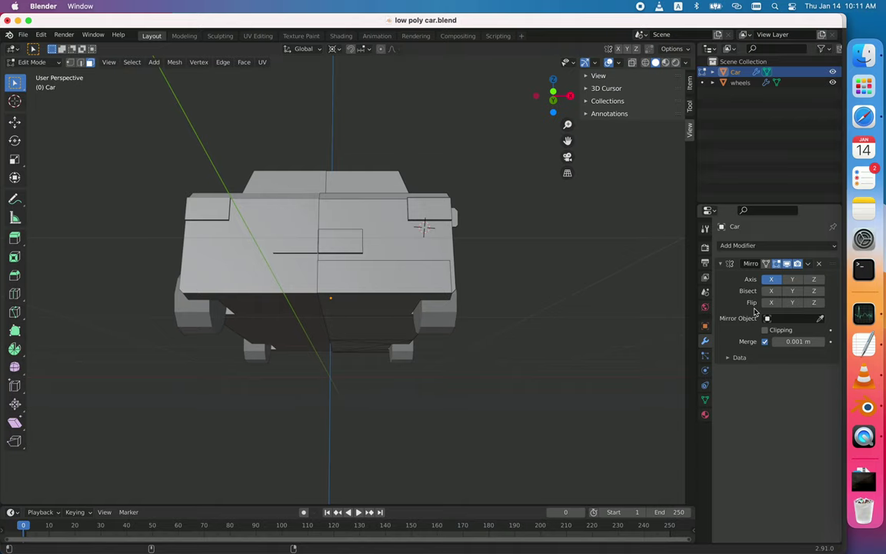
Step: Reopen the preferences and set the shortcut of the extending vertex Select Mode entry to Shift+Alt+Numpad 1
key(super+comma)
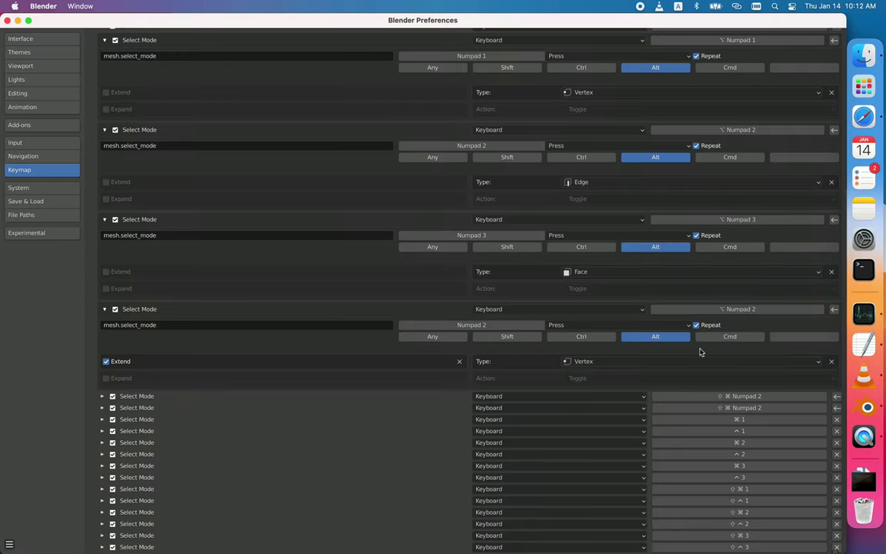
scroll(712, 213, up, 3)
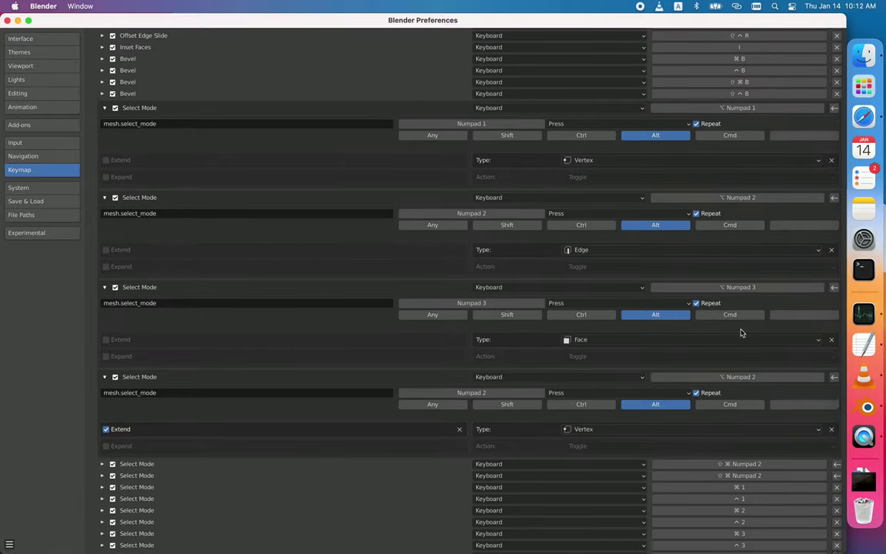
click(742, 379)
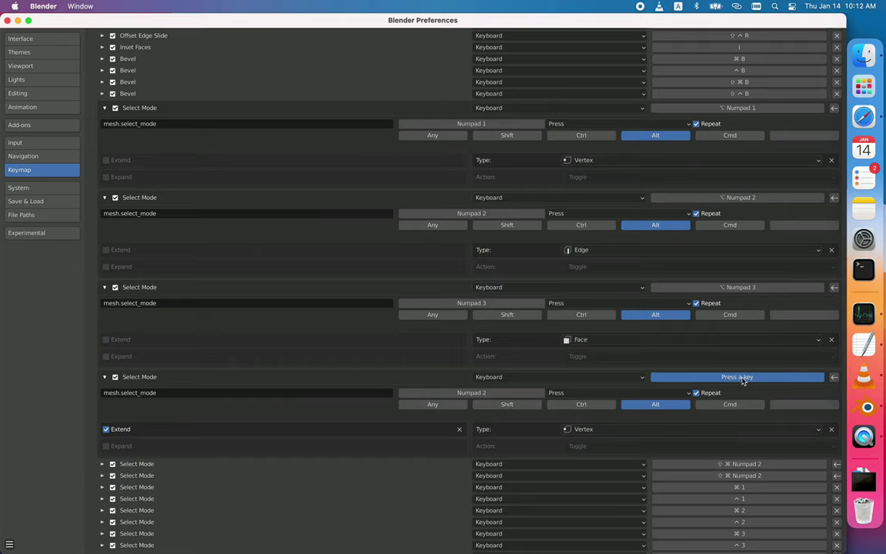
key(shift+alt)
key(shift+alt+KP_3)
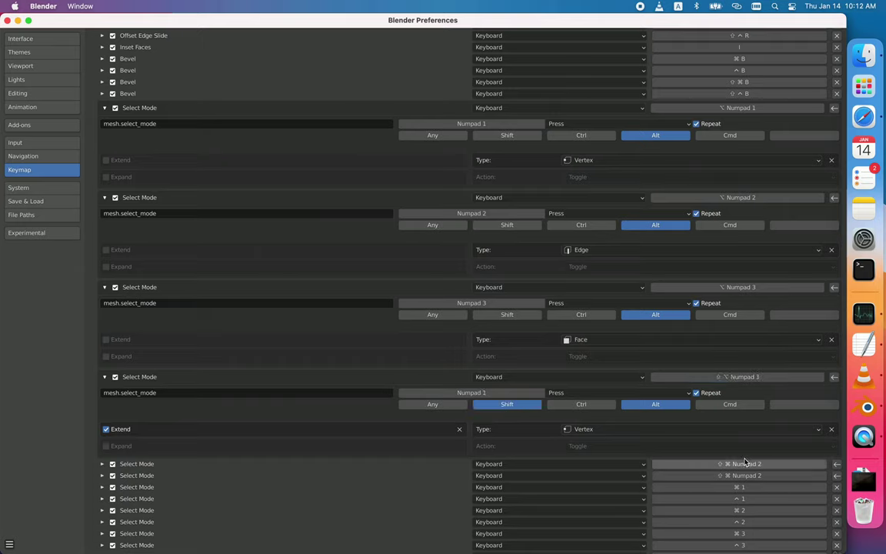
Step: Assign Shift+Alt+Numpad 2 and Shift+Alt+Numpad 3 to the next two Select Mode entries and close the preferences
click(744, 464)
key(shift+alt+KP_2)
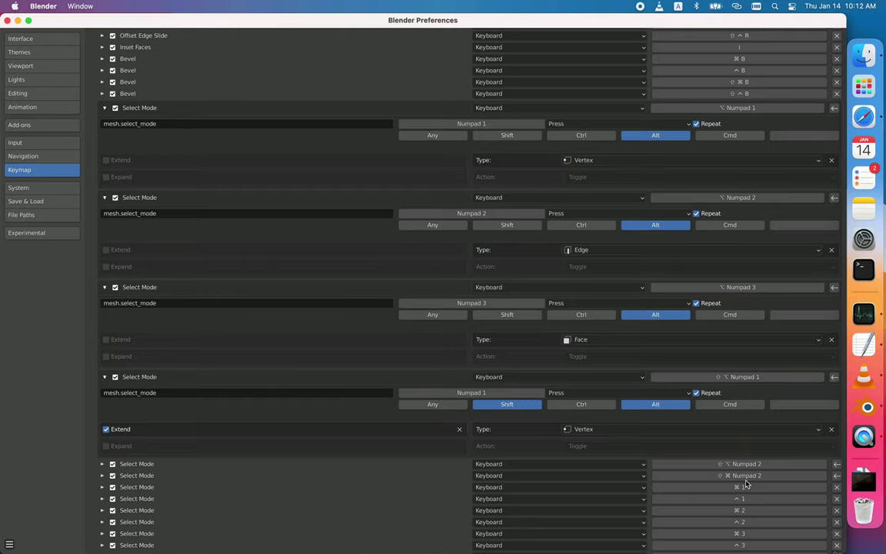
click(748, 475)
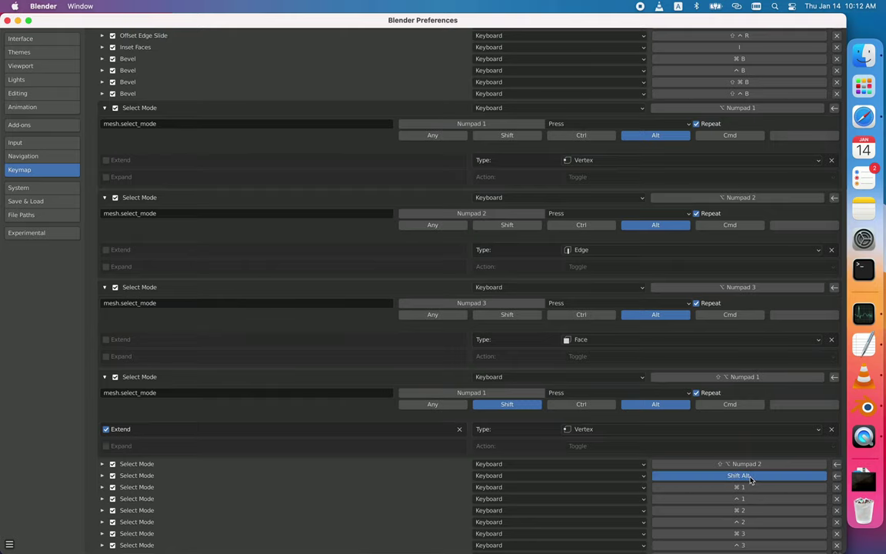
key(shift+alt+KP_3)
key(super+w)
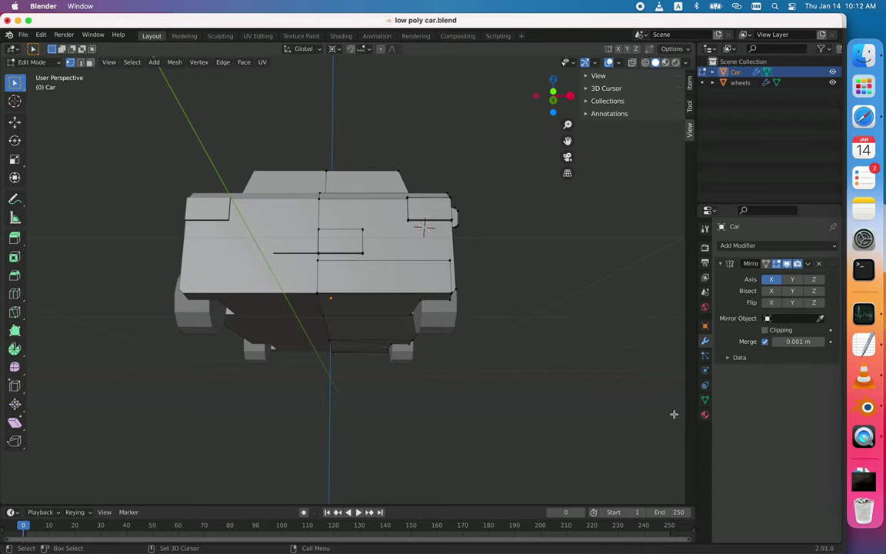
Step: Test the new shortcuts on the car by switching between vertex, edge and face modes and combining several selection modes
key(shift+3)
key(2)
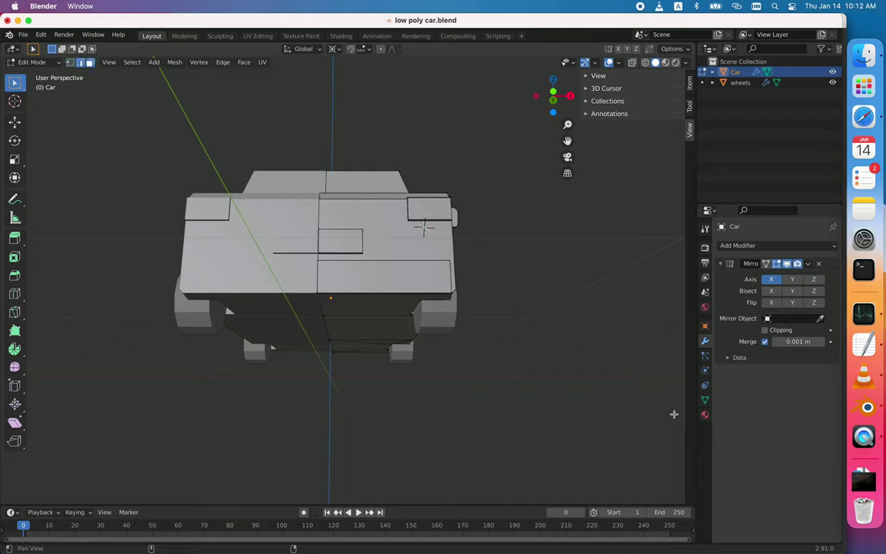
key(3)
key(2)
key(1)
key(shift+2)
key(shift+3)
key(shift+1)
key(shift+2)
key(shift+2)
key(shift+3)
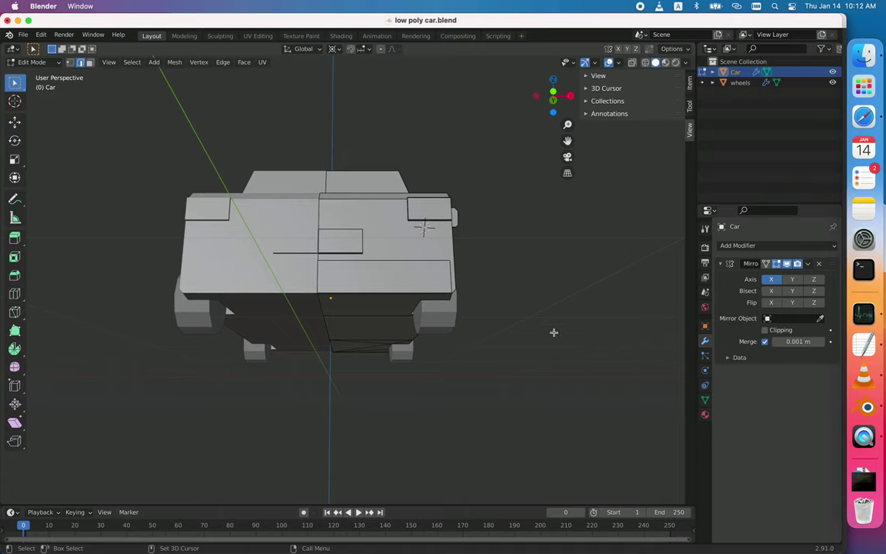
Step: Reopen the preferences and review the remapped Select Mode entries and the remaining ones below them in the keymap
key(super+grave)
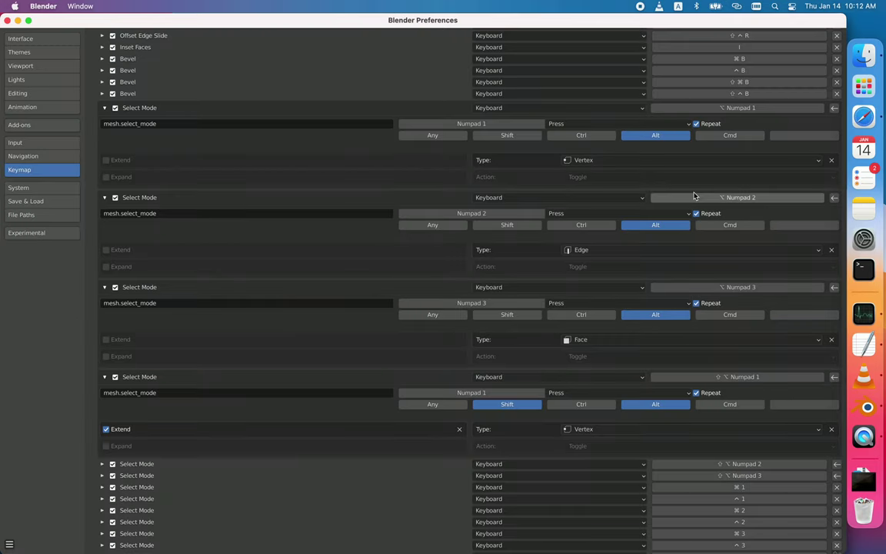
scroll(692, 195, up, 4)
scroll(693, 195, down, 10)
scroll(695, 182, up, 3)
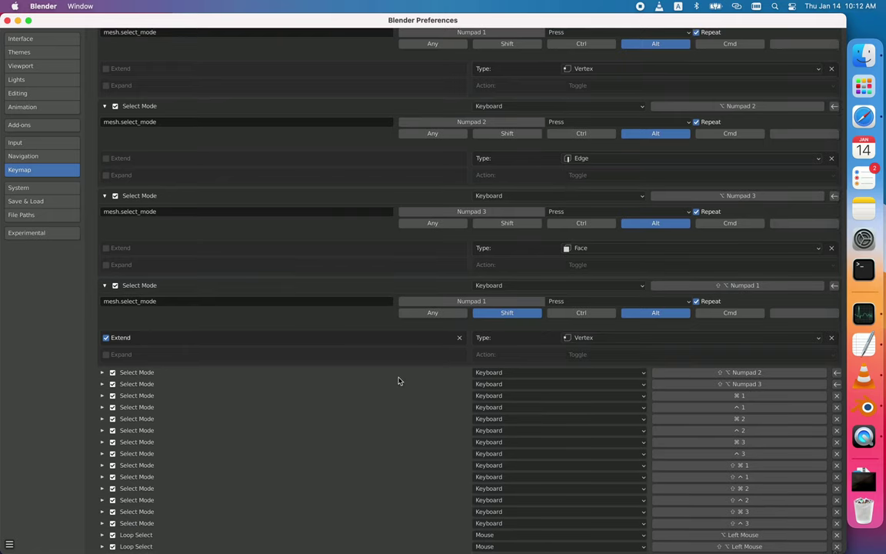
scroll(397, 380, down, 3)
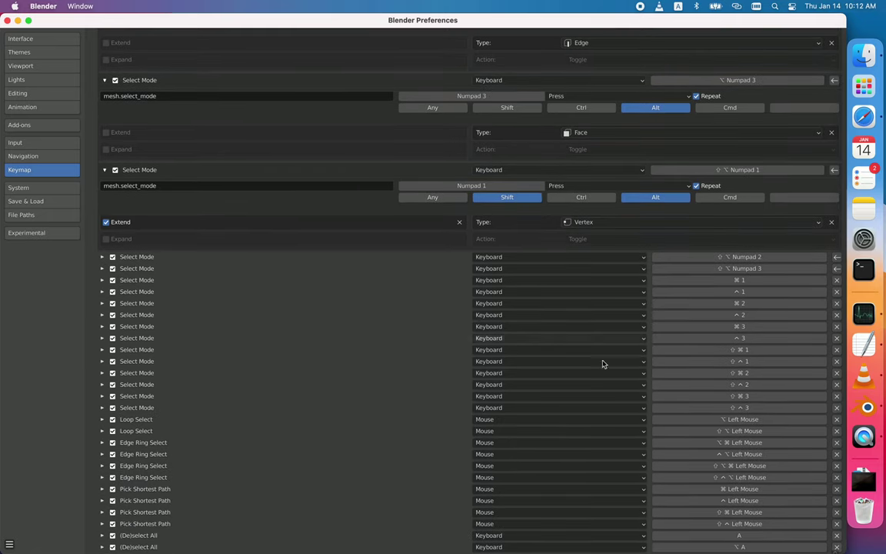